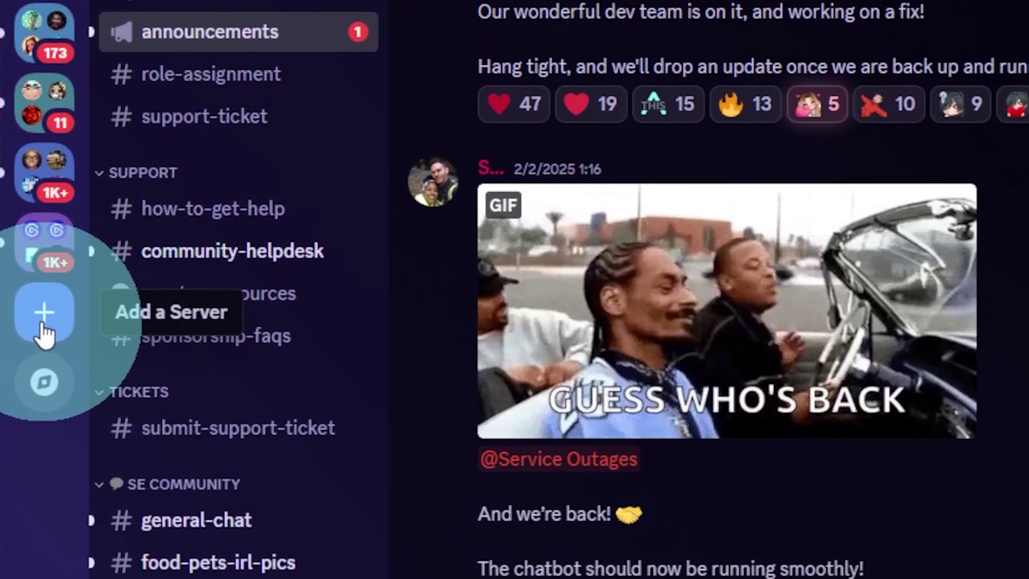
# Create a server of your own for a club or community, with an uploaded icon and the name Project Livewire
pyautogui.click(36, 193)
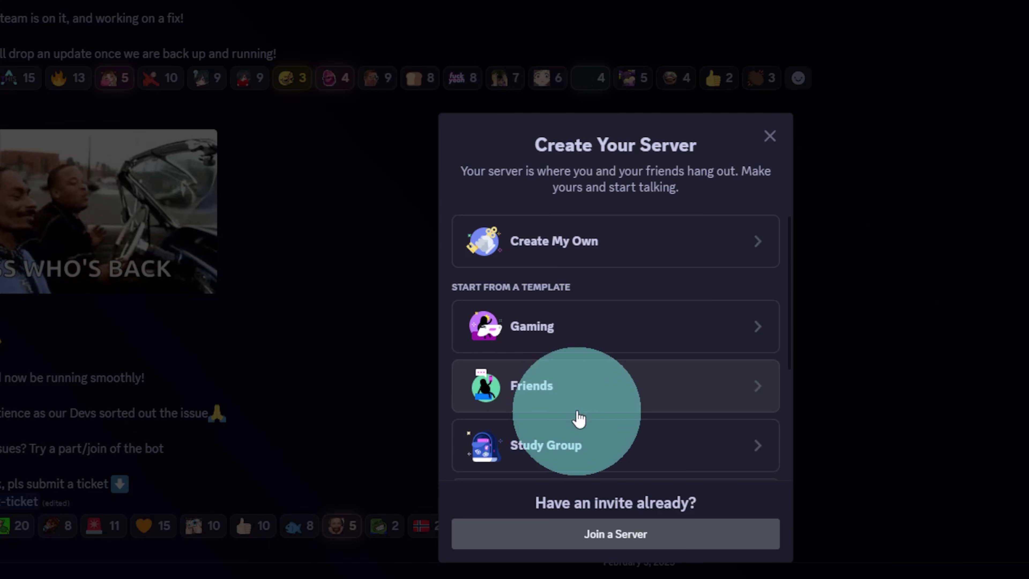
pyautogui.click(586, 248)
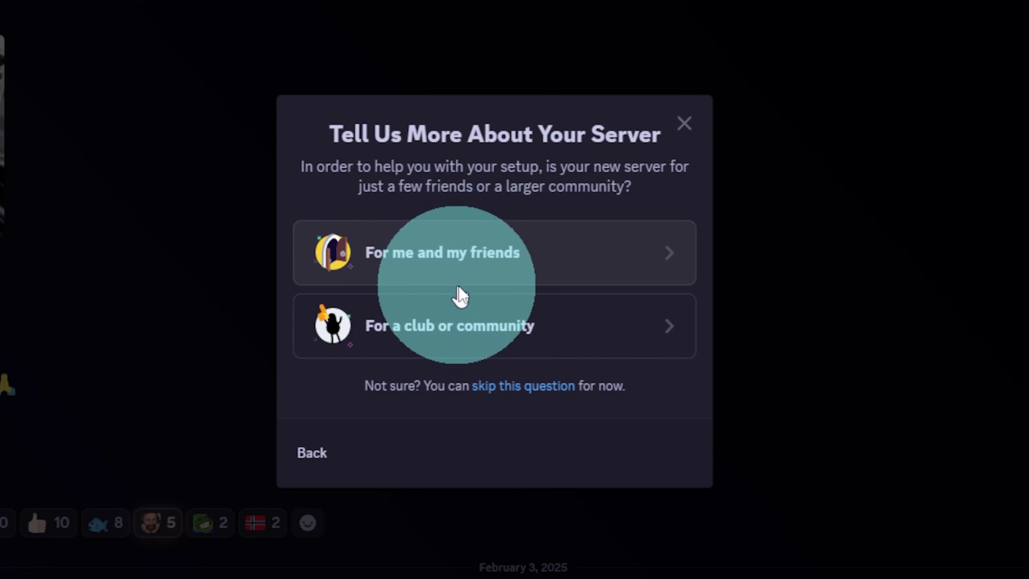
pyautogui.click(468, 327)
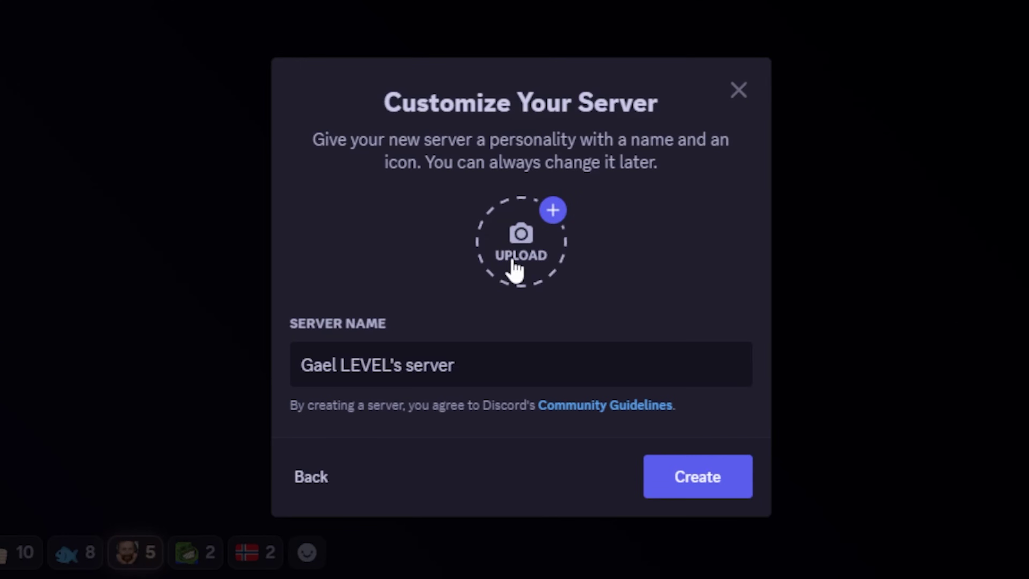
pyautogui.click(486, 280)
pyautogui.click(448, 15)
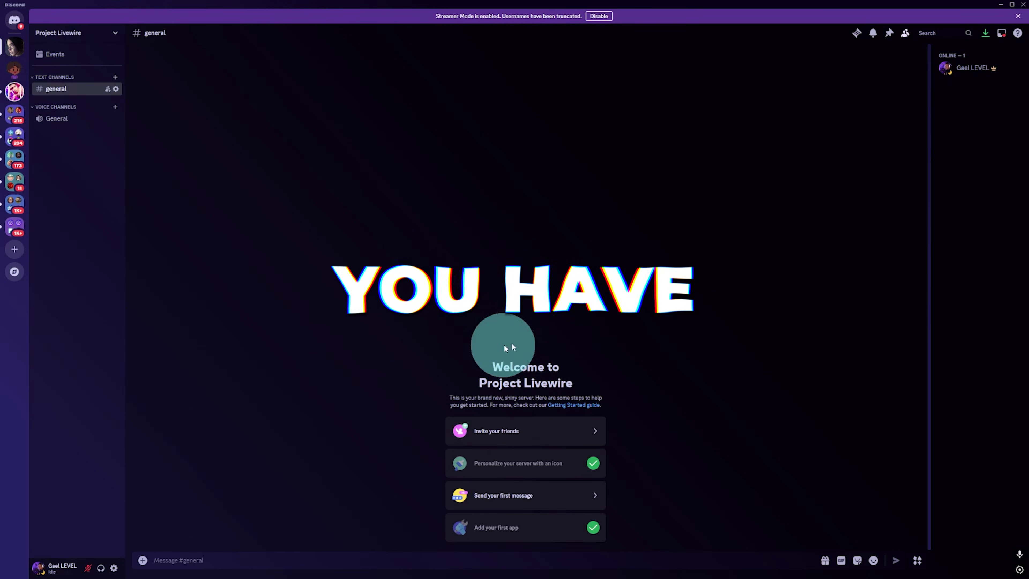
pyautogui.click(77, 32)
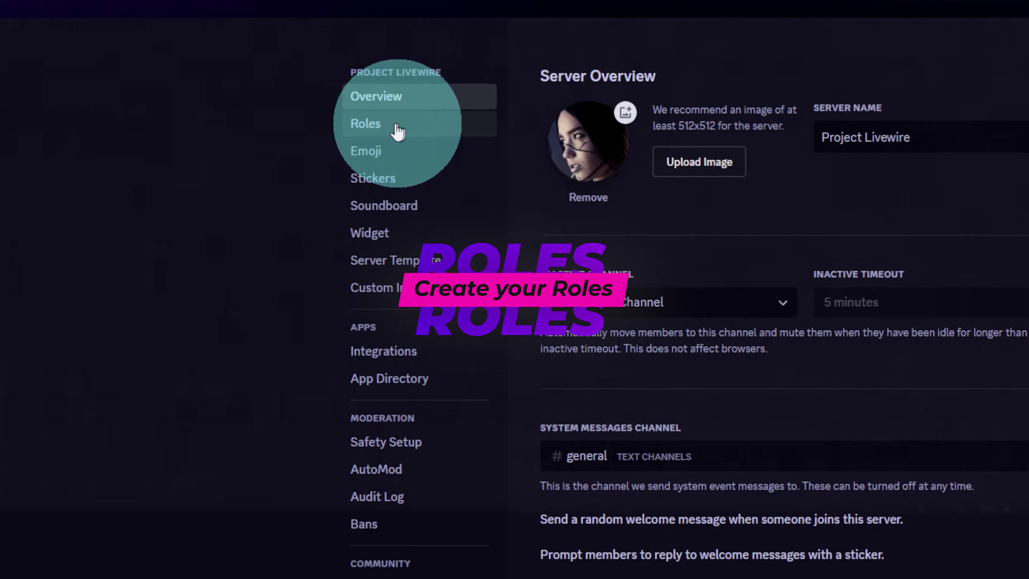
pyautogui.click(393, 127)
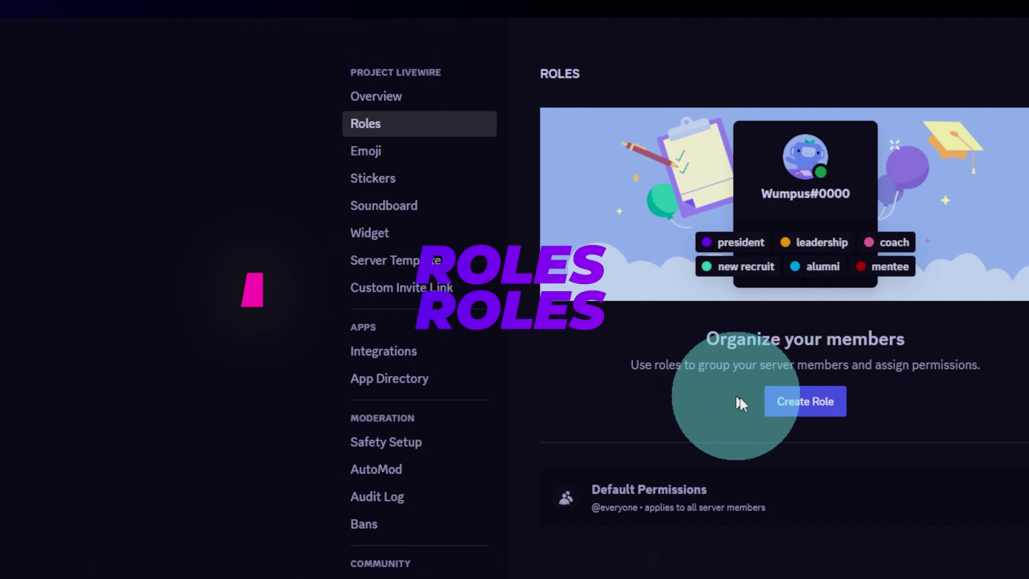
pyautogui.click(804, 403)
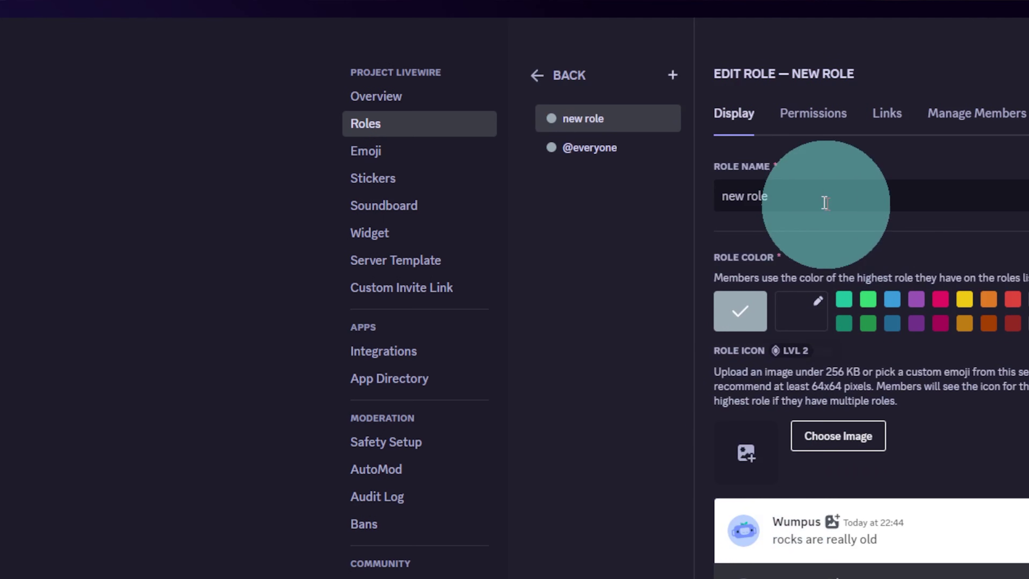
pyautogui.click(812, 131)
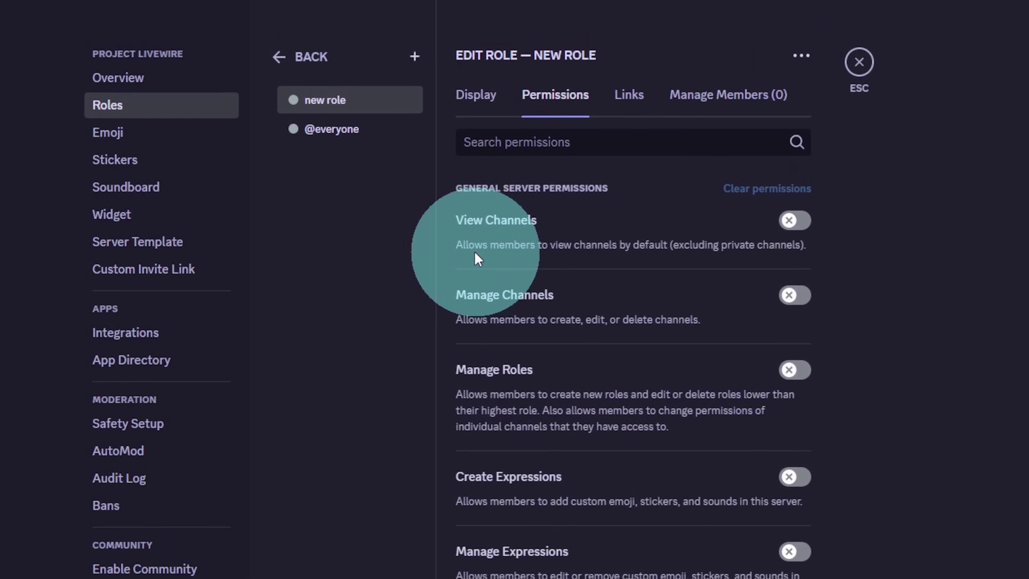
pyautogui.click(351, 114)
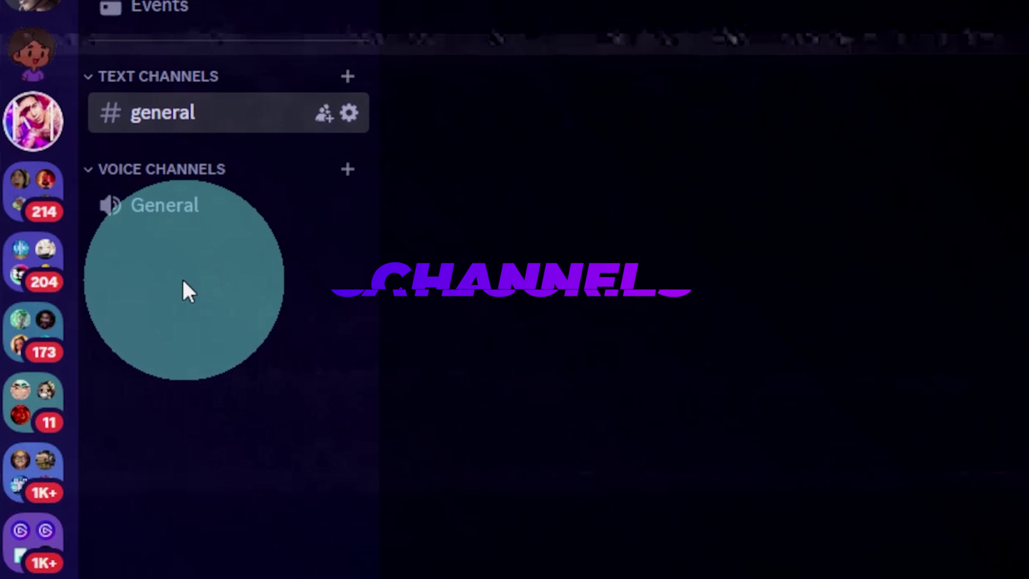
pyautogui.rightClick(184, 288)
pyautogui.click(260, 406)
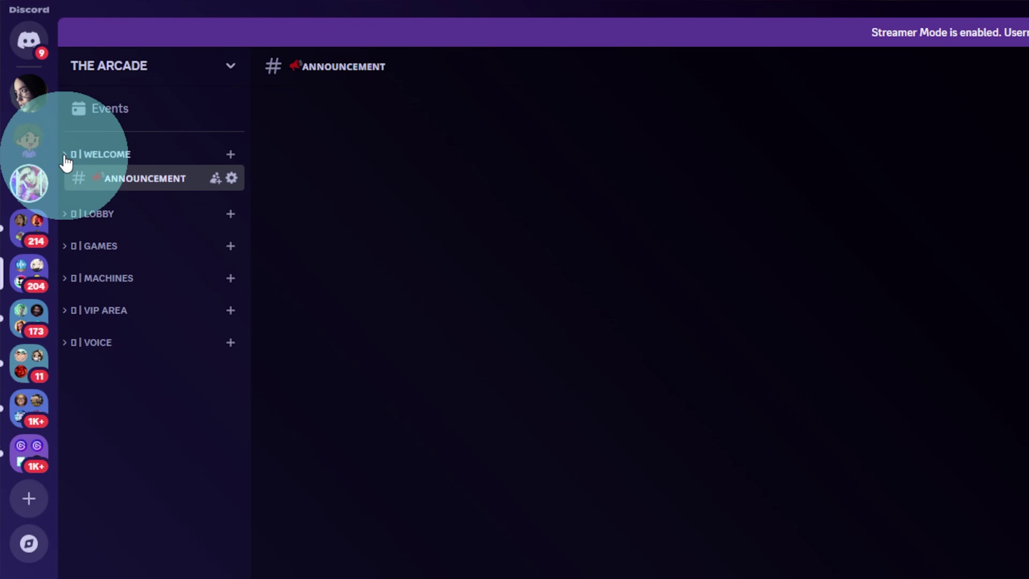
# Examine the rules and newcomers channels under WELCOME in The Arcade, and the category layout of The Manor
pyautogui.click(66, 156)
pyautogui.click(122, 179)
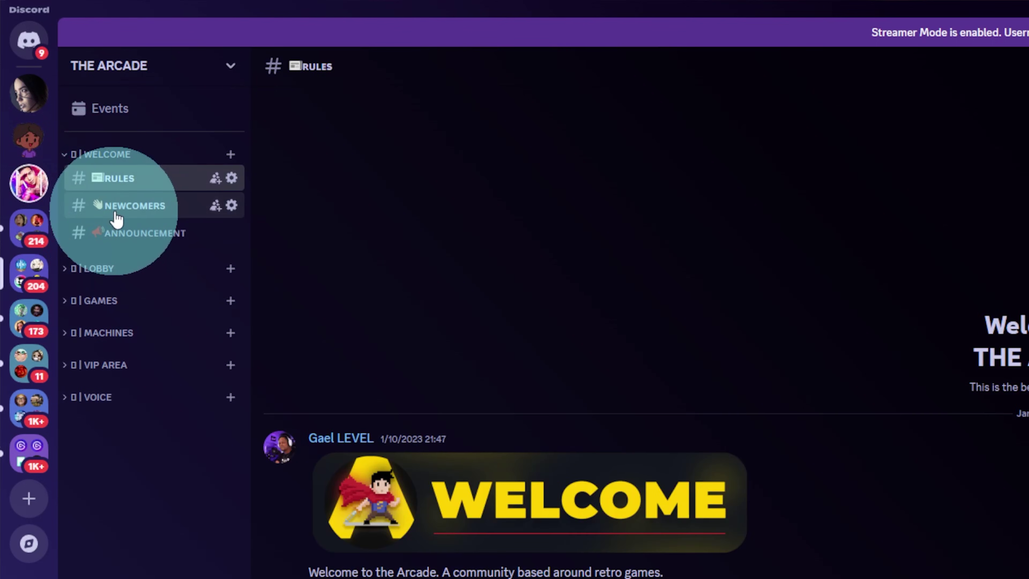
pyautogui.click(118, 215)
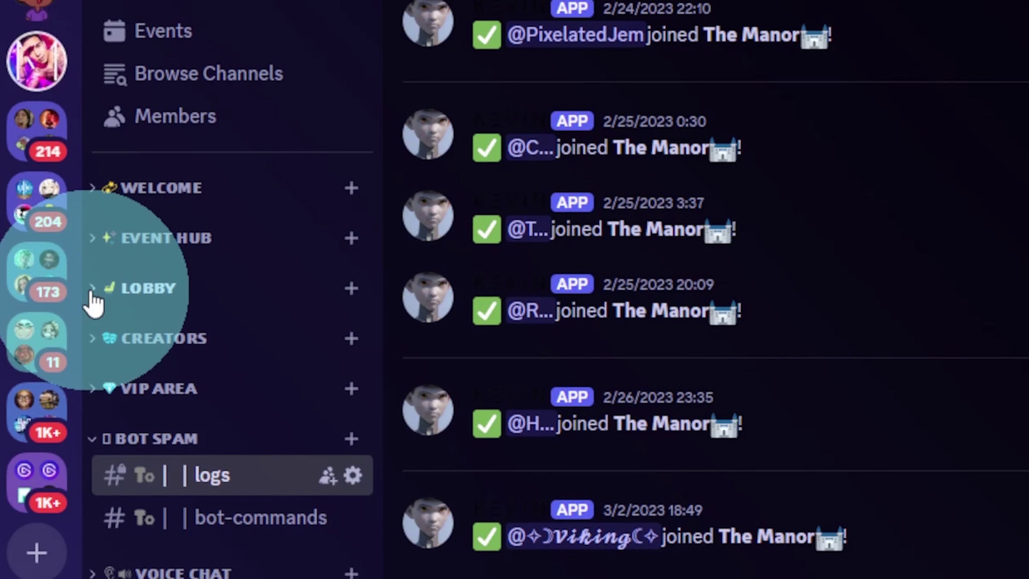
pyautogui.click(98, 202)
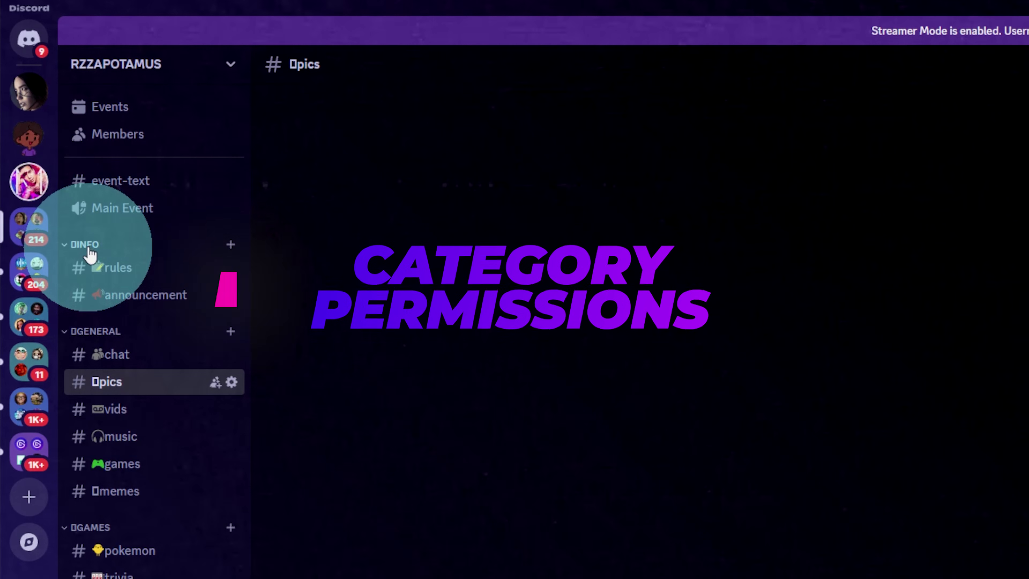
pyautogui.rightClick(89, 246)
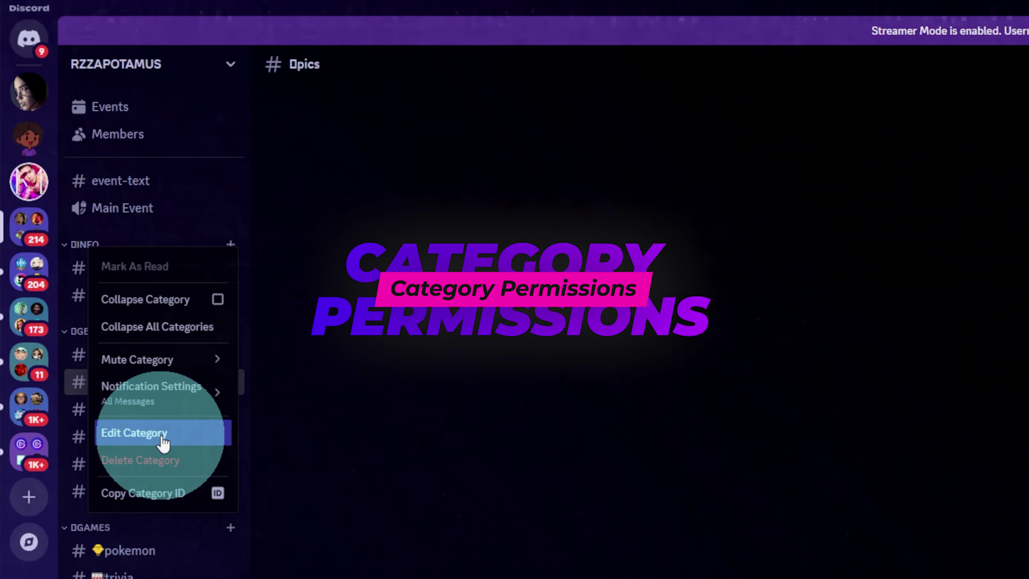
pyautogui.click(123, 434)
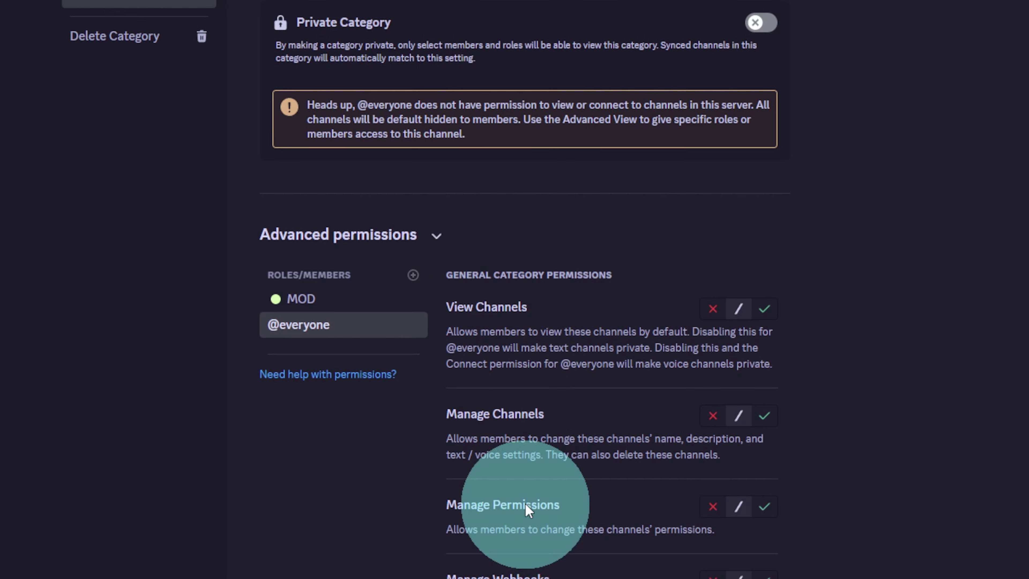
pyautogui.scroll(-5, 526, 541)
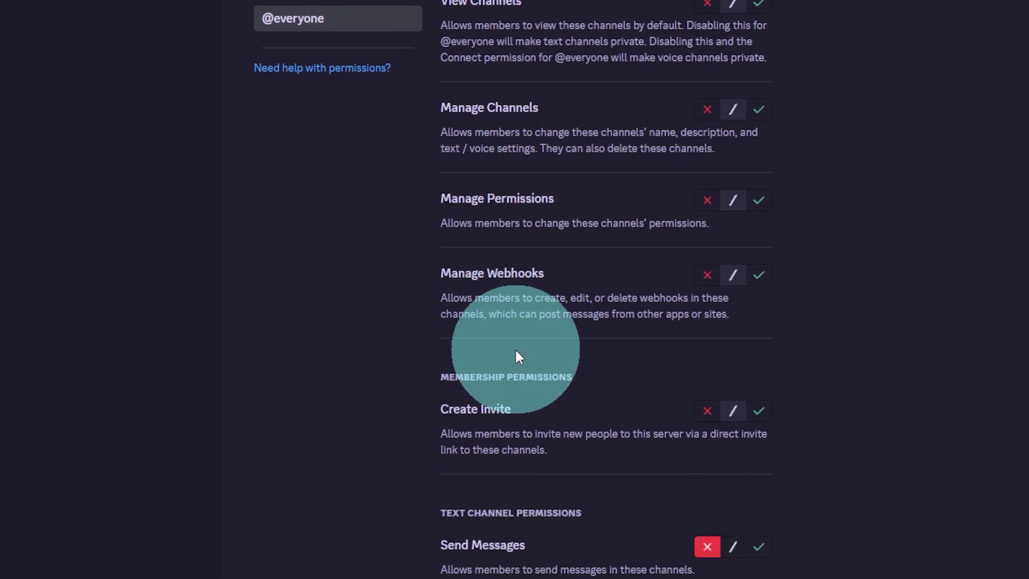
pyautogui.scroll(-2, 519, 329)
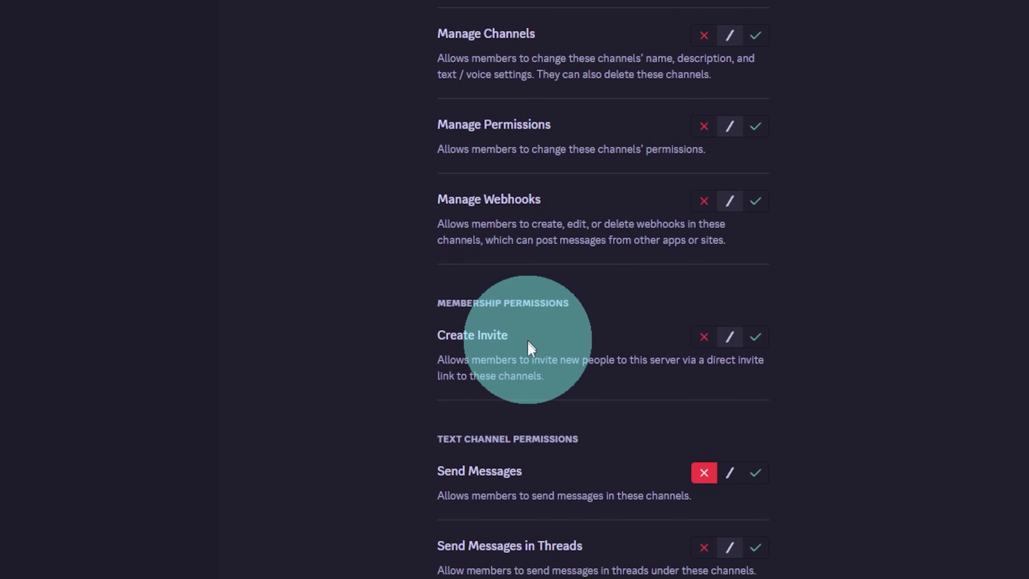
pyautogui.scroll(4, 373, 138)
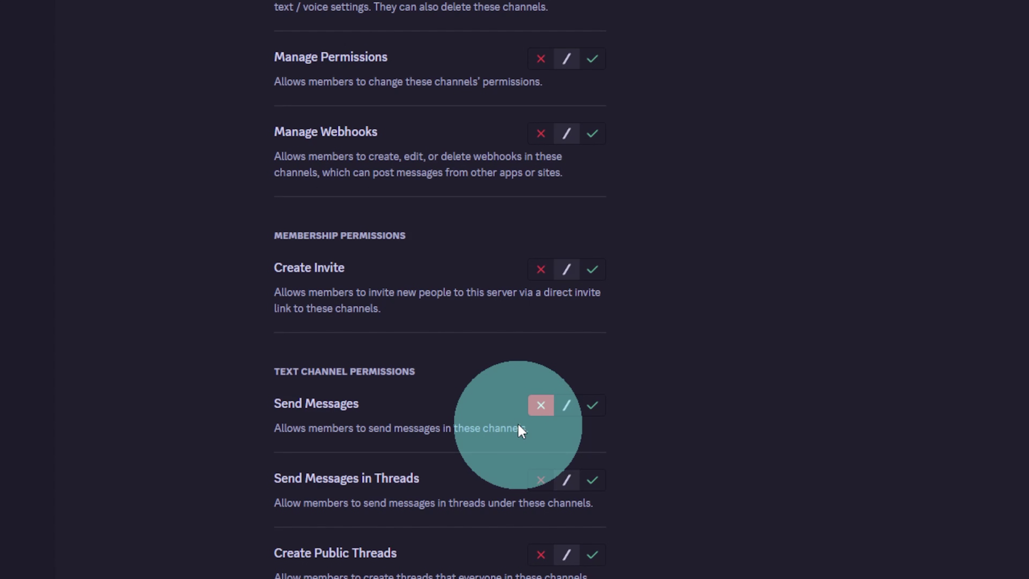
pyautogui.click(513, 289)
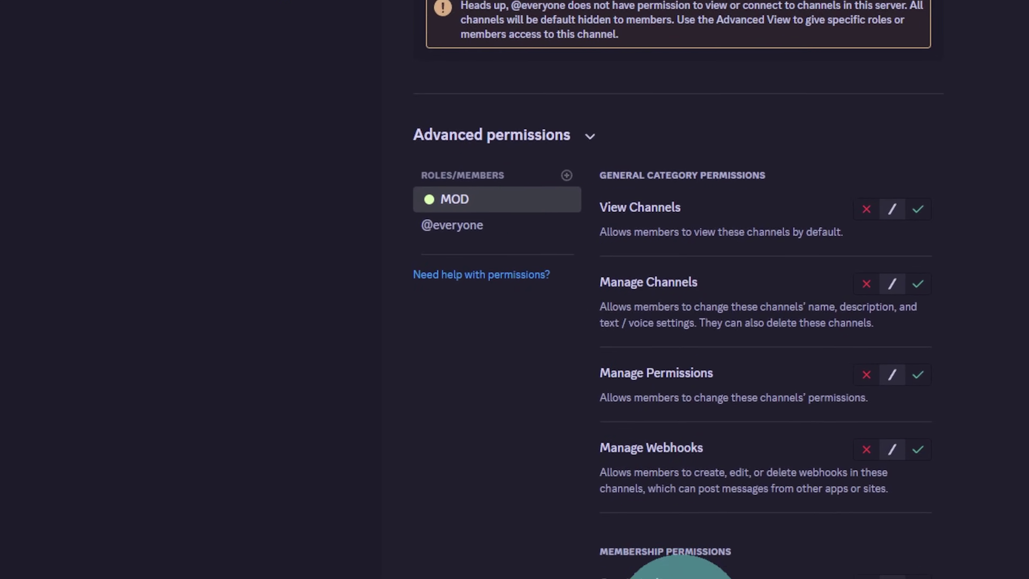
pyautogui.click(805, 559)
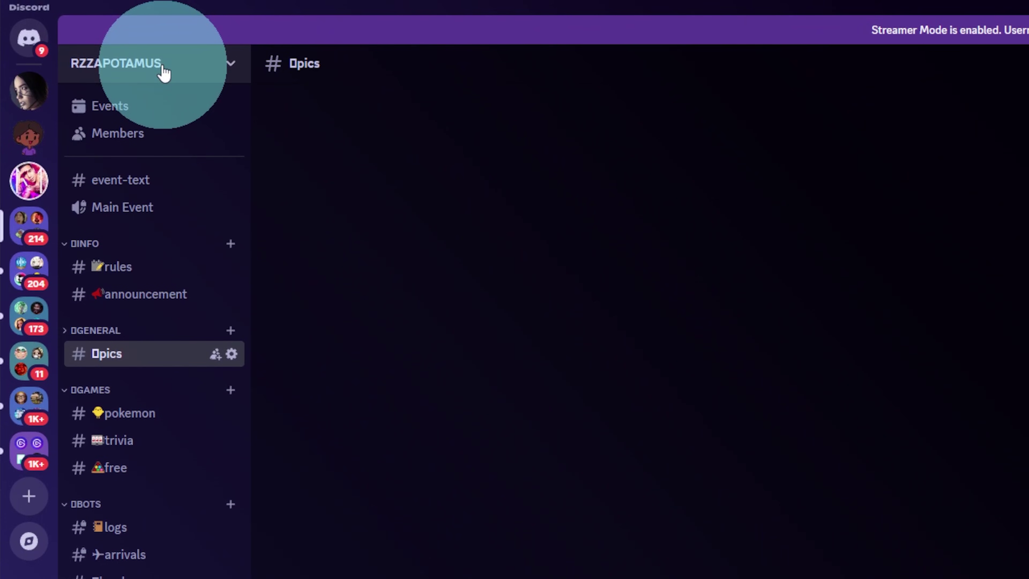
# Set the inactive channel of the RZZAPOTAMUS server to the AFK voice channel
pyautogui.click(162, 73)
pyautogui.click(141, 171)
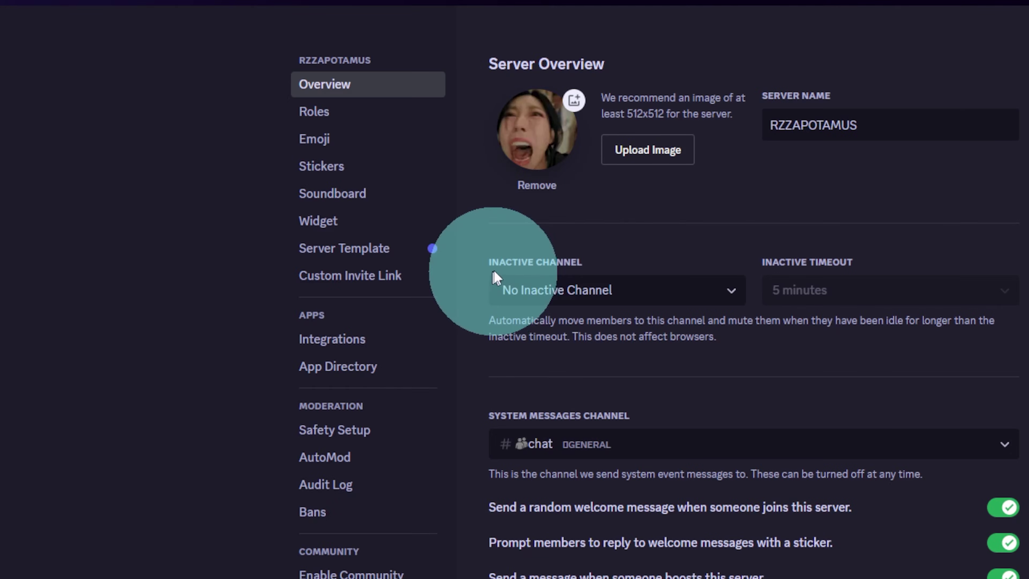
pyautogui.click(606, 298)
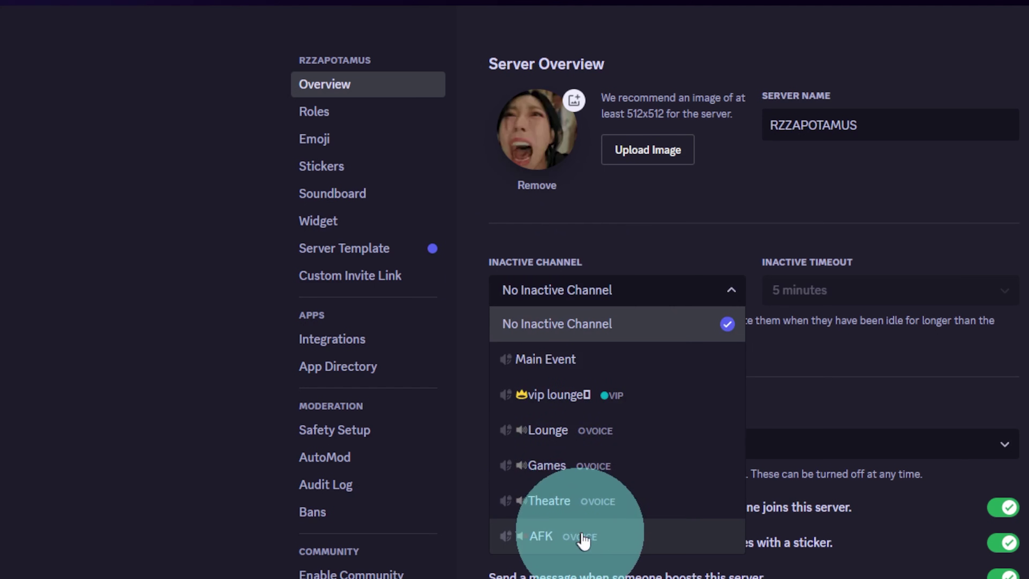
pyautogui.click(576, 540)
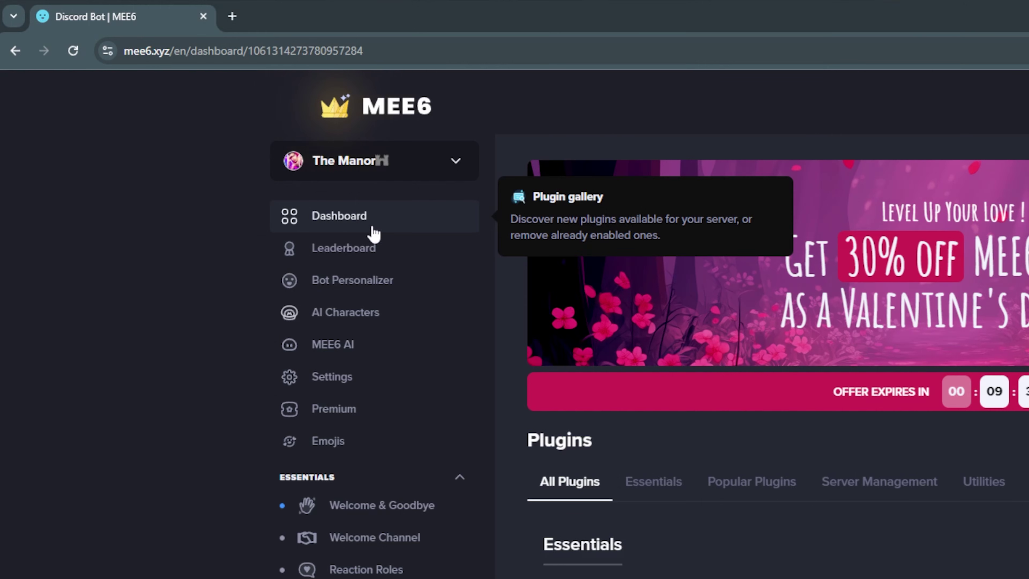
# Examine The Manor's leaderboard settings and the Levels plugin entry in the MEE6 web dashboard
pyautogui.click(352, 256)
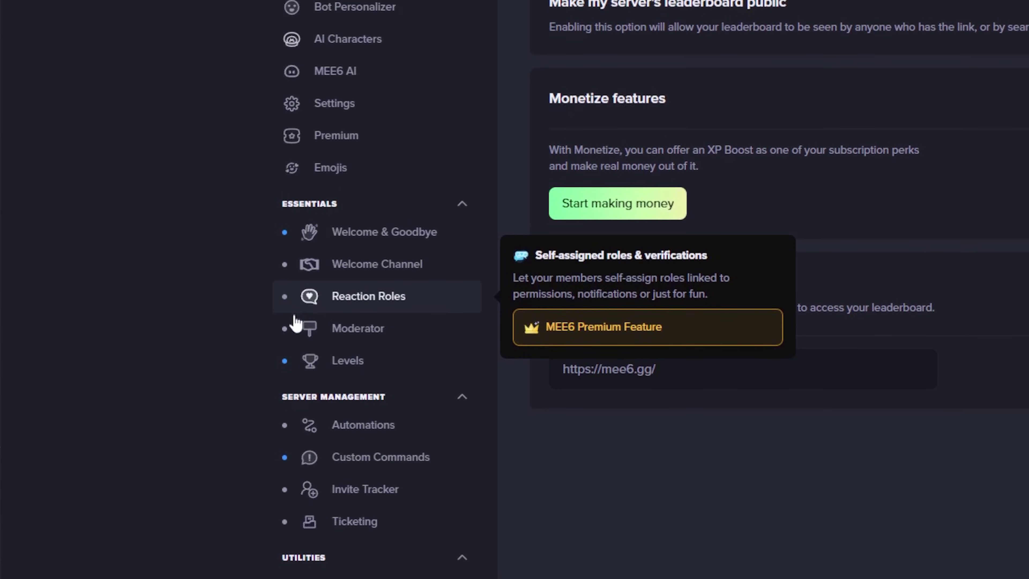
pyautogui.moveTo(330, 377); pyautogui.dragTo(347, 363)
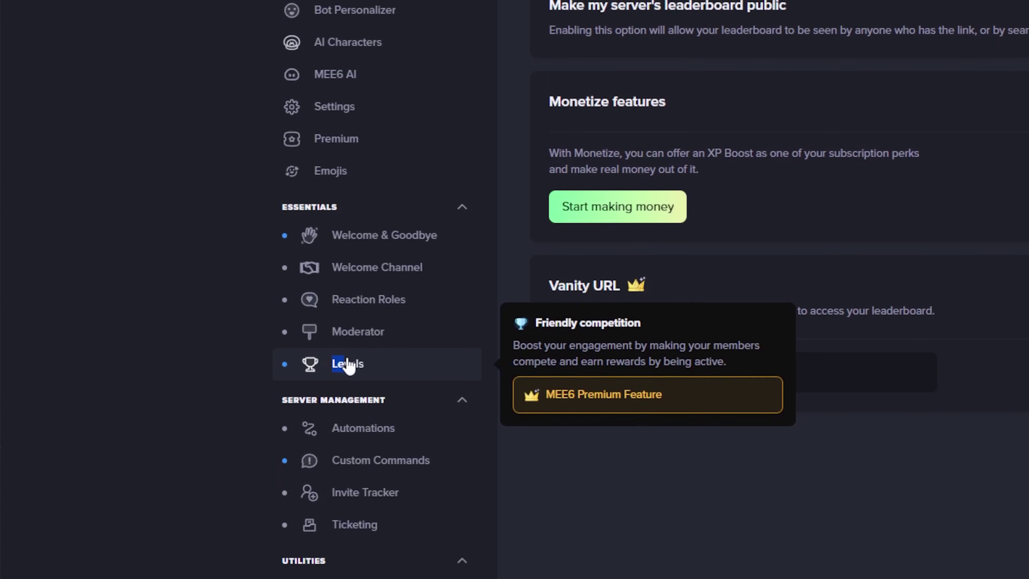
pyautogui.click(347, 413)
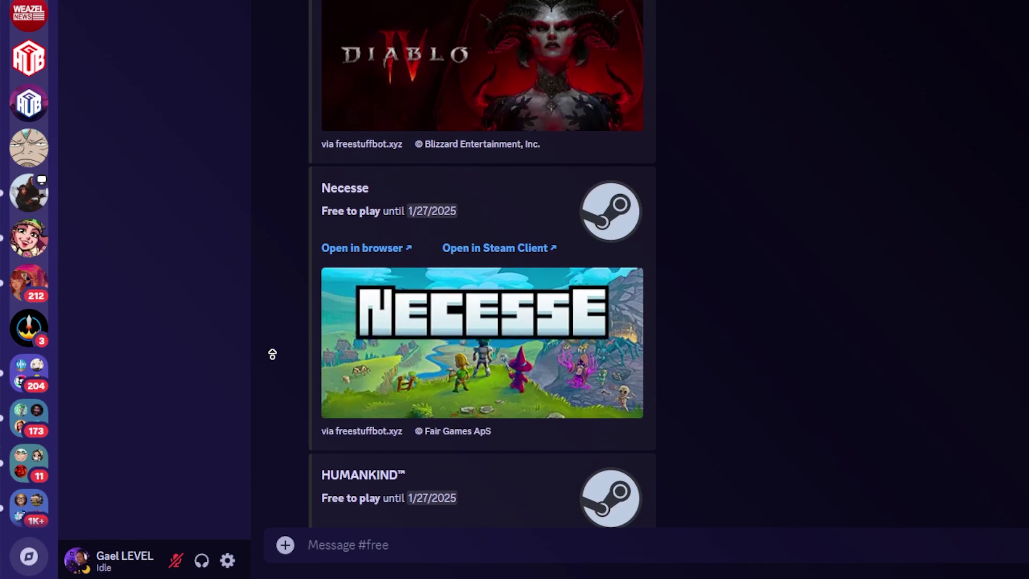
# Switch to Discord and look back through the FreeStuff bot's game giveaway posts in the free channel
pyautogui.scroll(8, 273, 354)
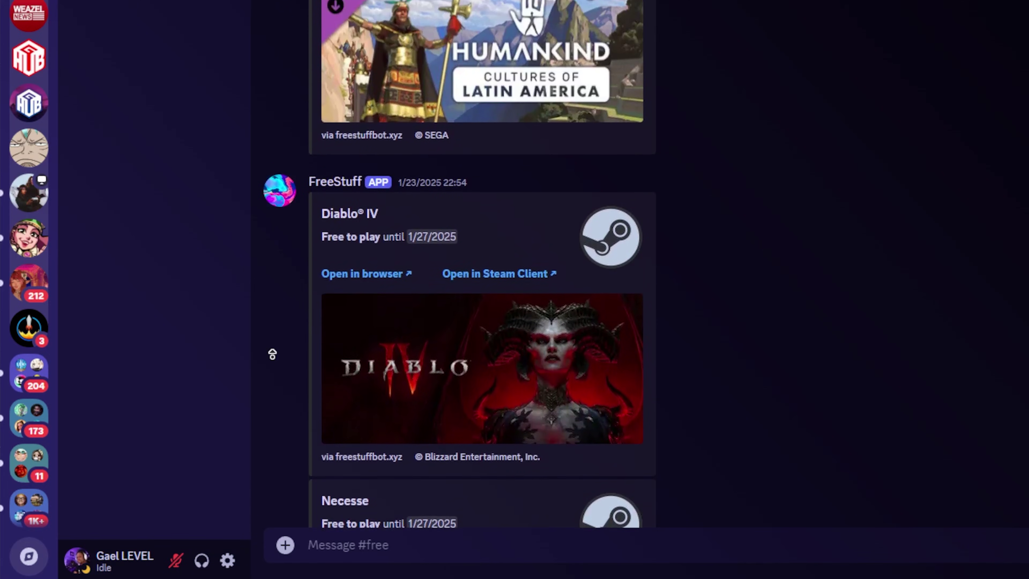
pyautogui.scroll(8, 272, 354)
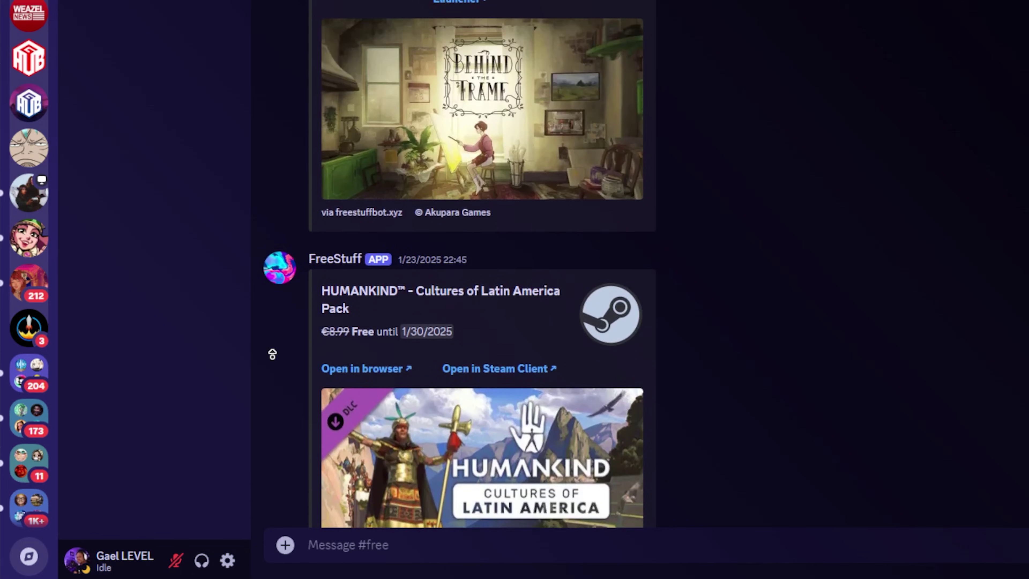
pyautogui.scroll(8, 273, 354)
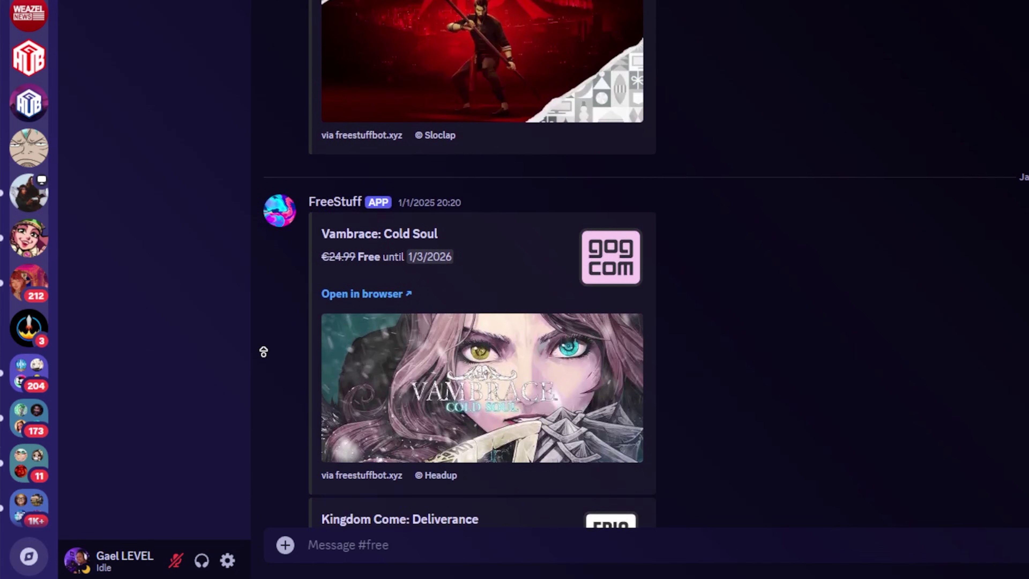
pyautogui.scroll(6, 264, 351)
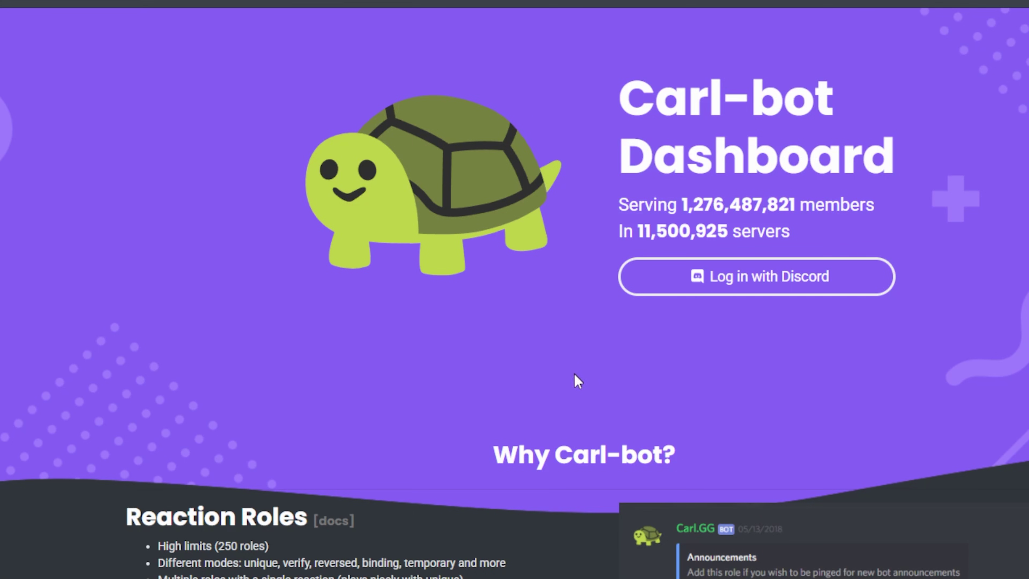
# Examine the Carl-bot website and browse the bots listed in an online Discord bot directory
pyautogui.scroll(-5, 581, 396)
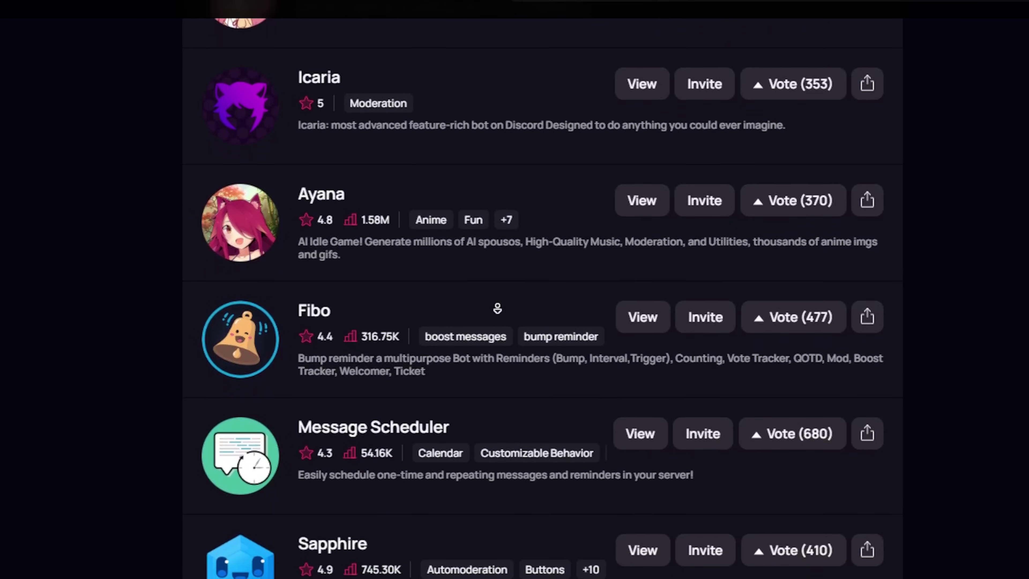
pyautogui.scroll(-6, 498, 308)
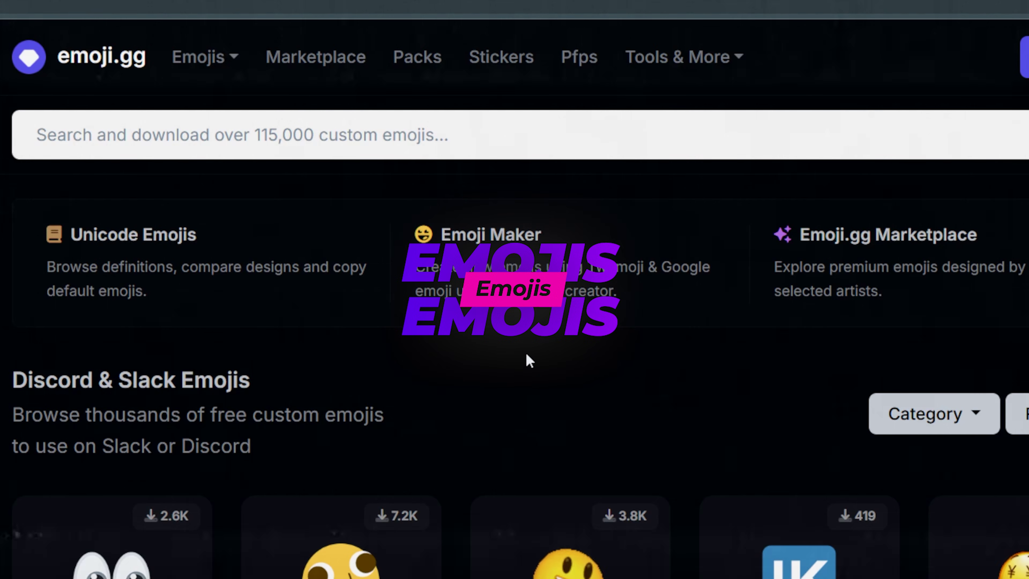
# Browse the custom Discord emojis offered on the emoji.gg website
pyautogui.scroll(-10, 495, 413)
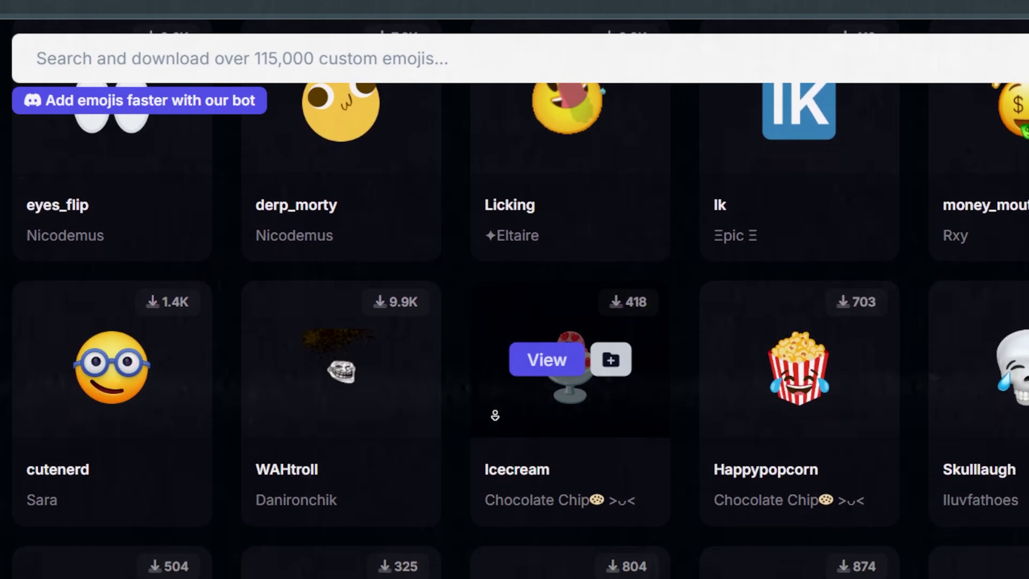
pyautogui.scroll(-7, 495, 415)
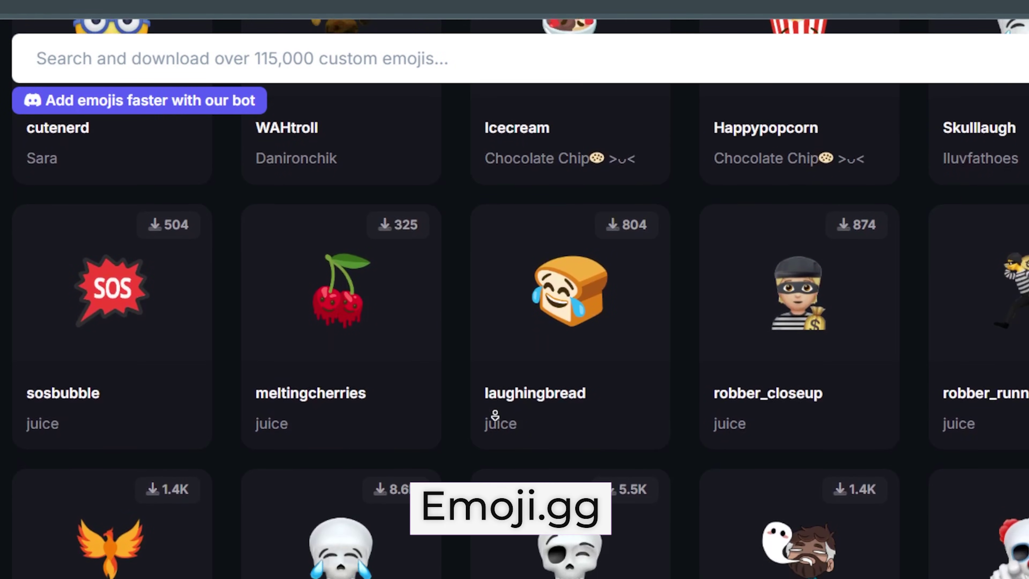
pyautogui.scroll(-7, 496, 415)
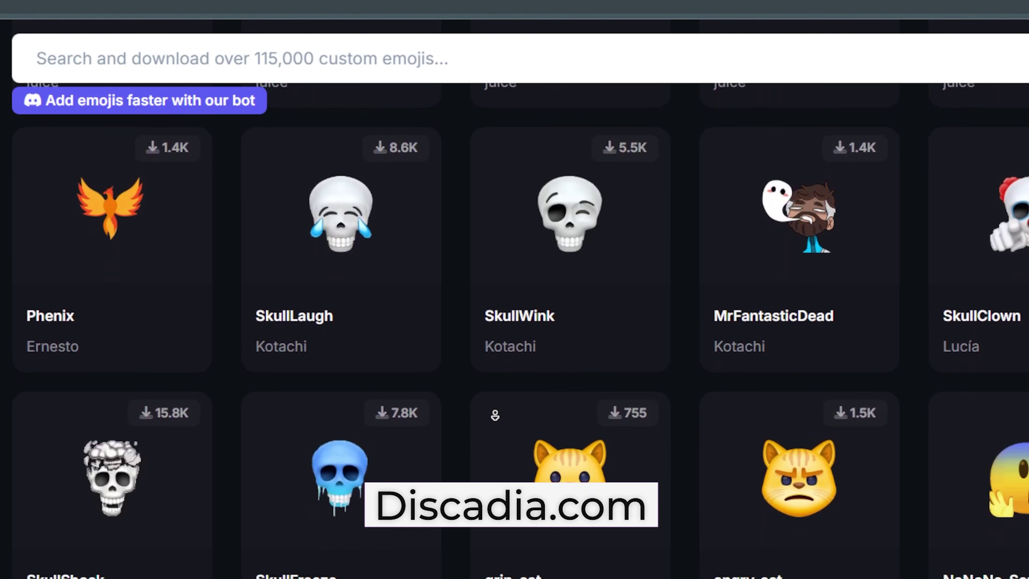
# Look further down the emoji.gg catalogue through the skull, cat, bread and reaction emojis
pyautogui.scroll(-7, 496, 414)
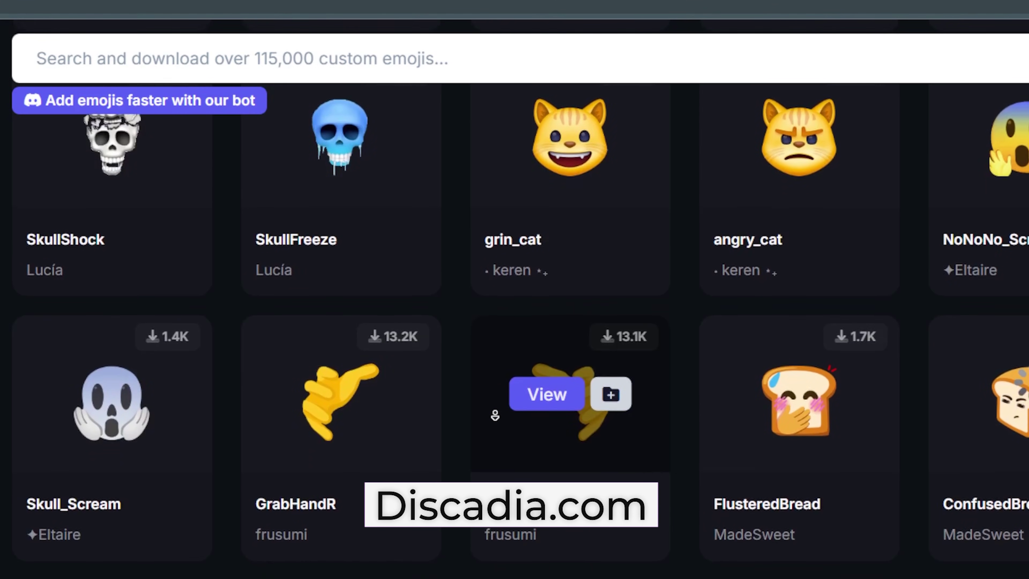
pyautogui.scroll(-8, 495, 414)
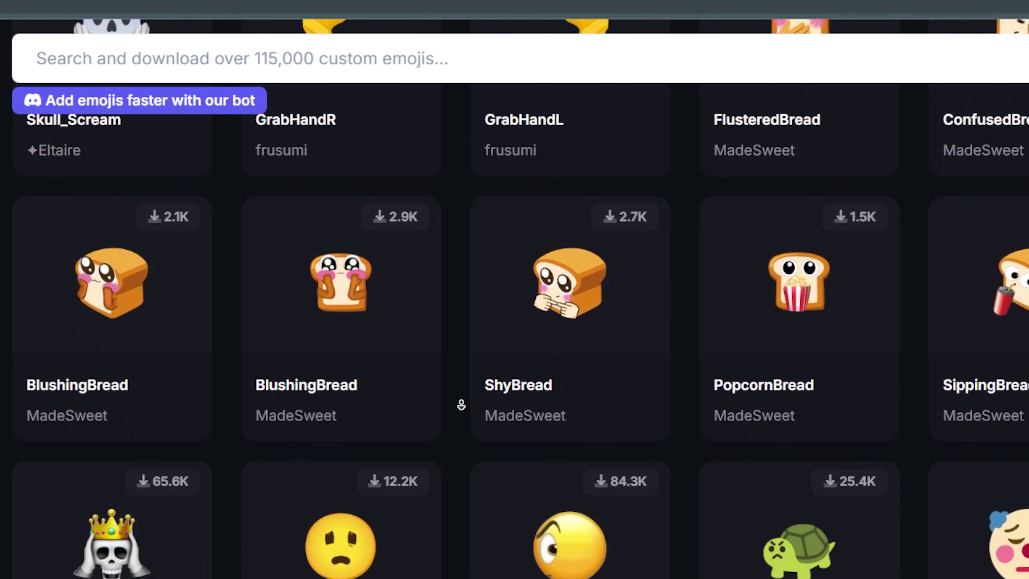
pyautogui.scroll(-5, 461, 405)
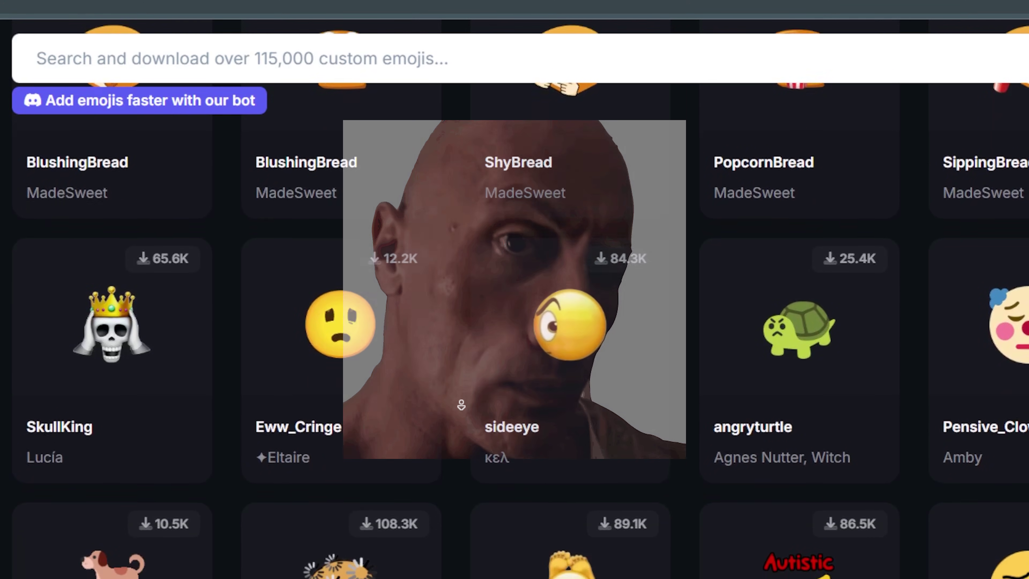
pyautogui.scroll(-5, 461, 404)
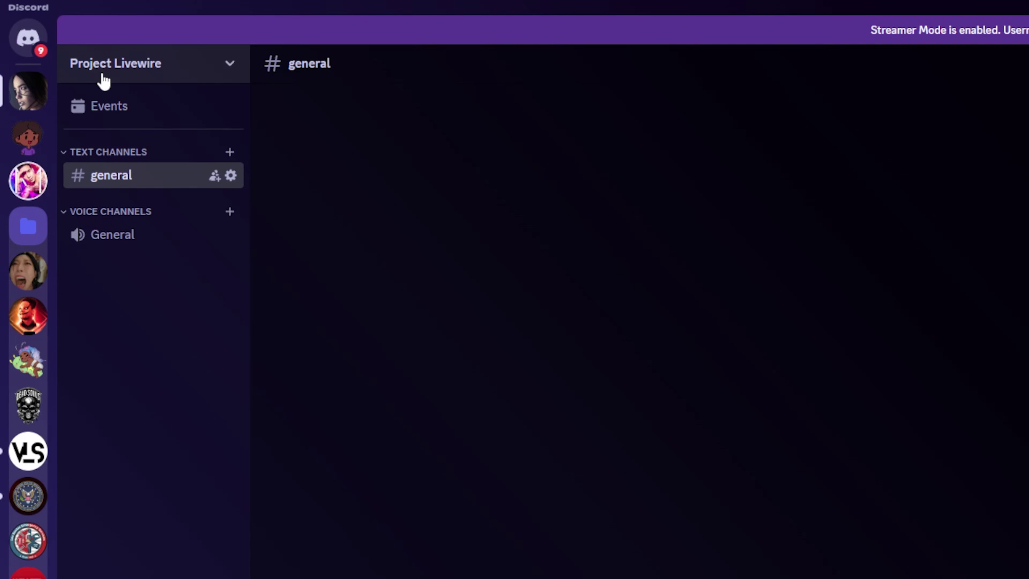
pyautogui.click(104, 81)
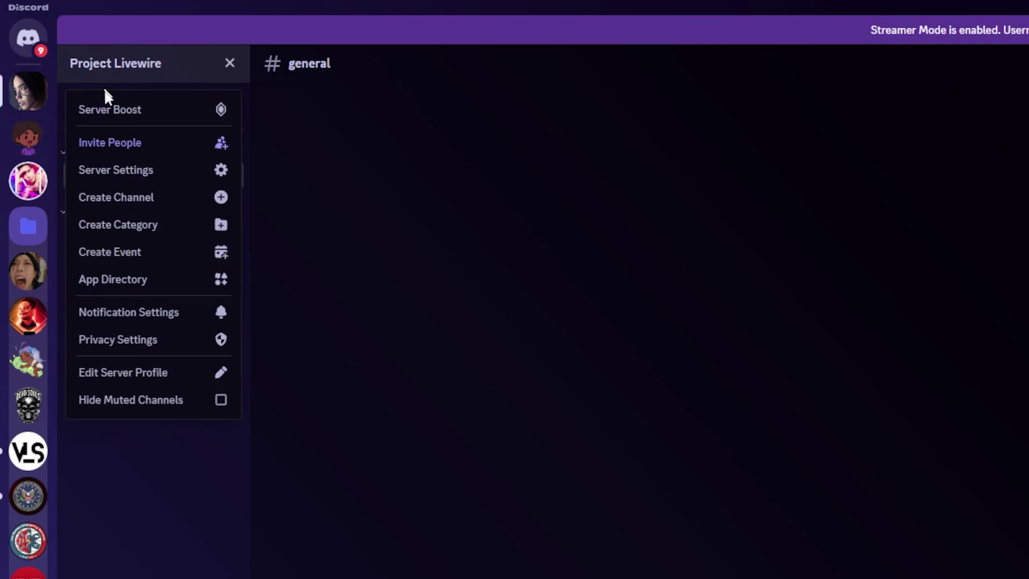
pyautogui.click(101, 173)
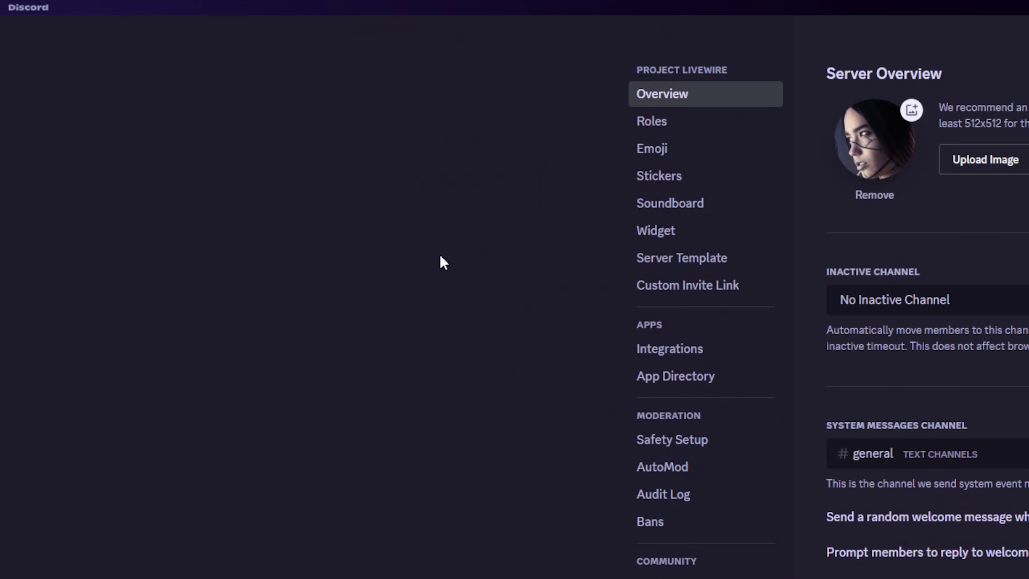
pyautogui.click(495, 161)
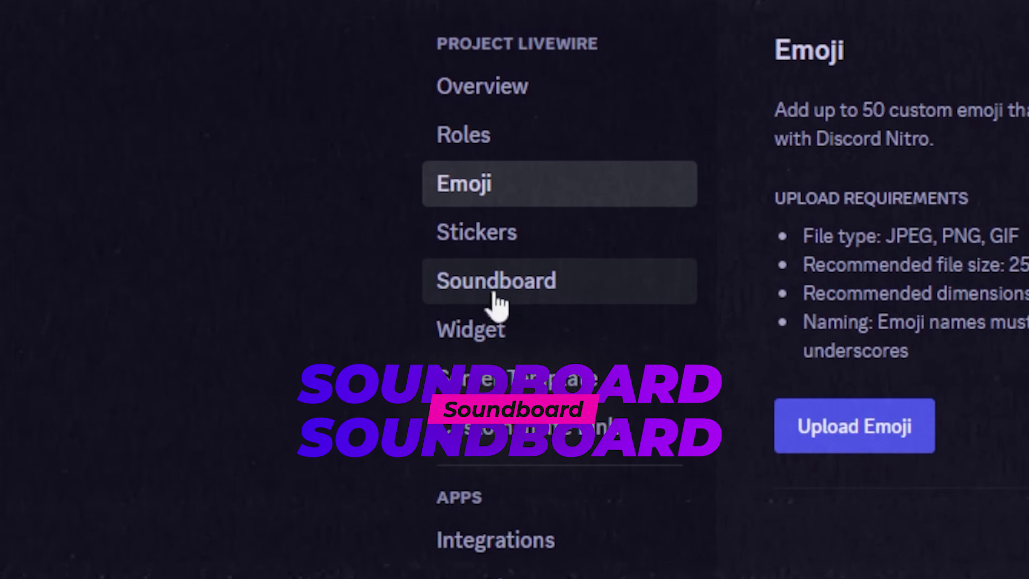
pyautogui.click(496, 306)
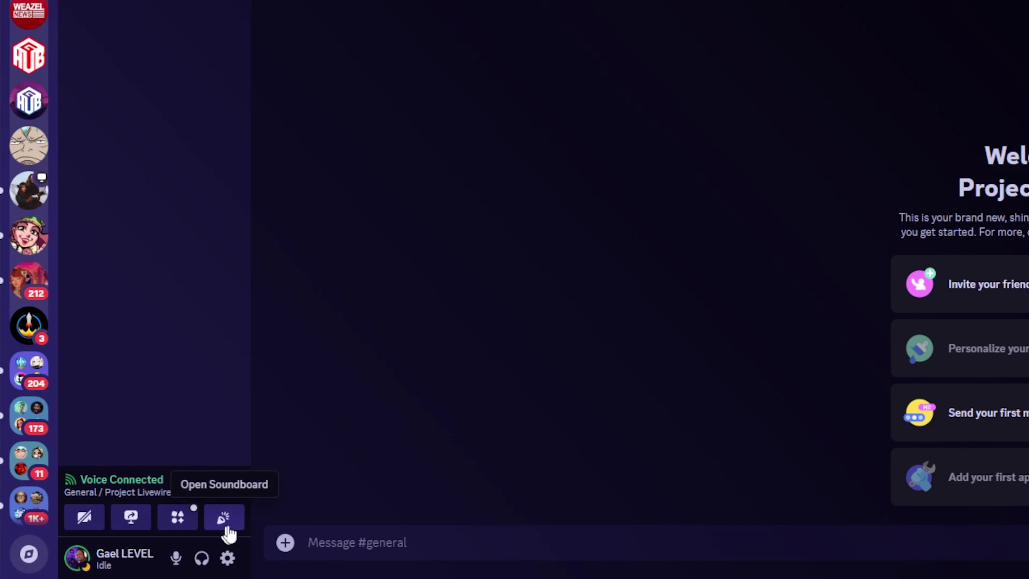
pyautogui.click(222, 526)
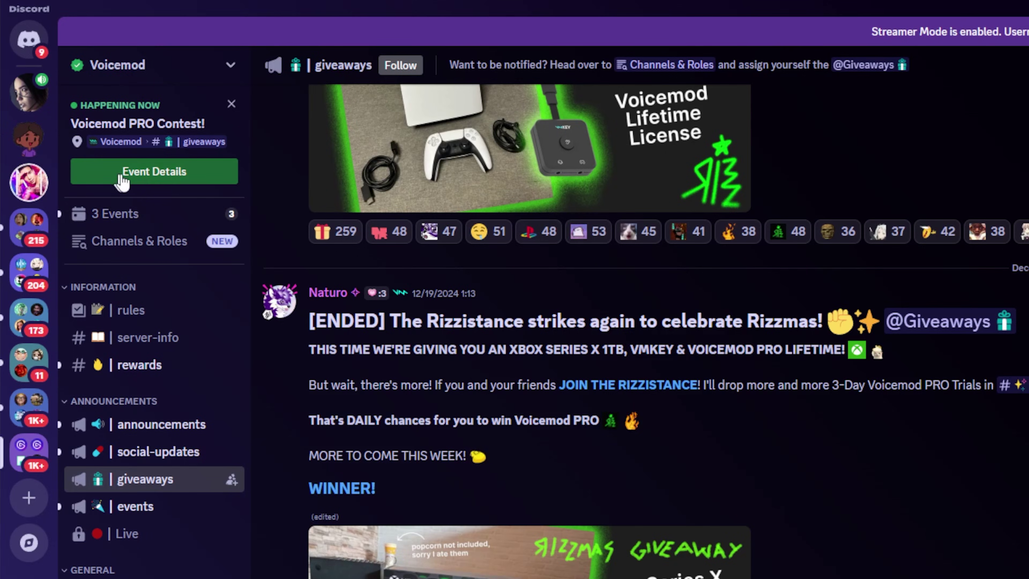
# Open the Voicemod PRO Contest event details and look back through the August 2023 movie event posts in another server
pyautogui.click(129, 178)
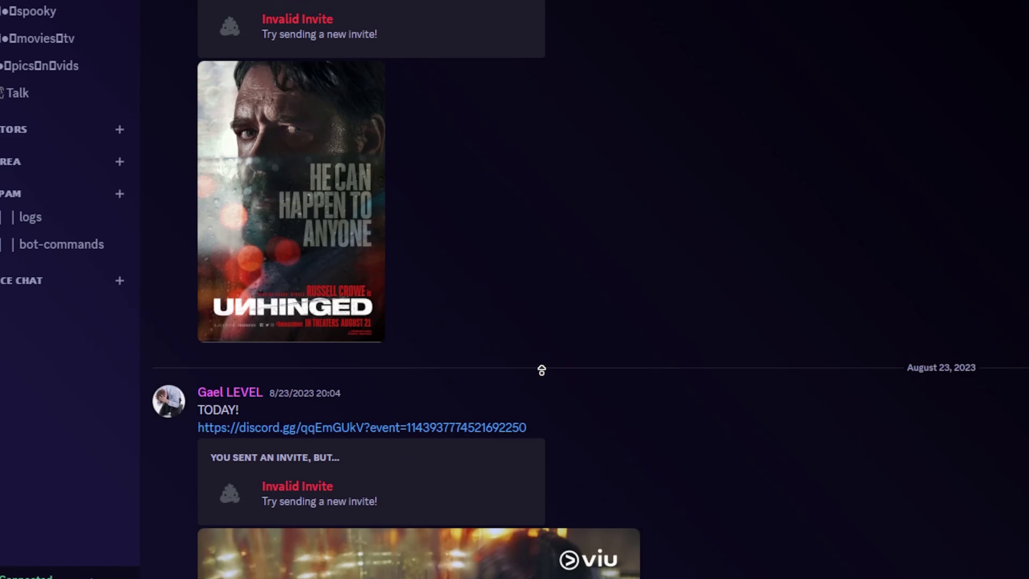
pyautogui.scroll(15, 542, 369)
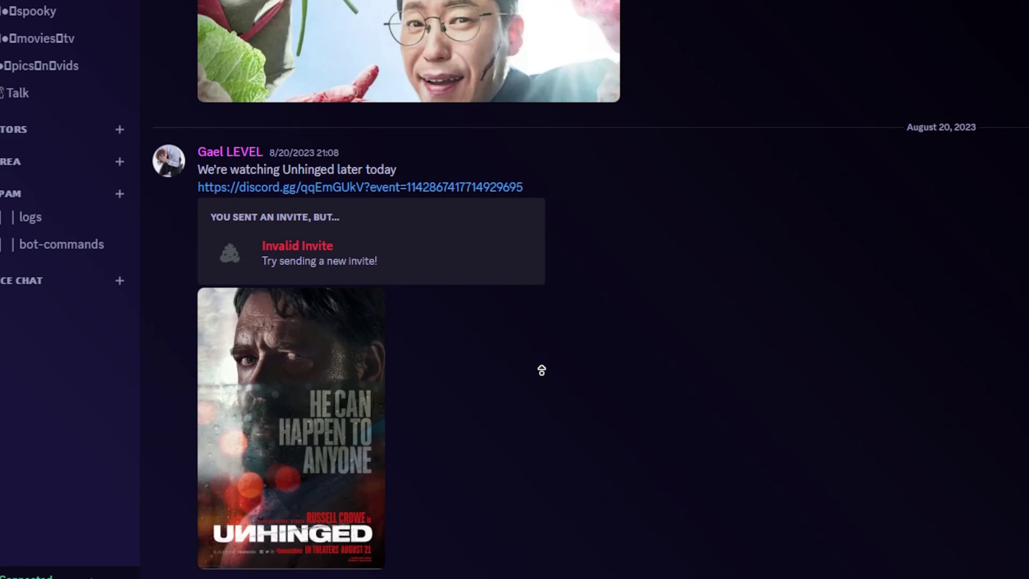
pyautogui.scroll(12, 541, 369)
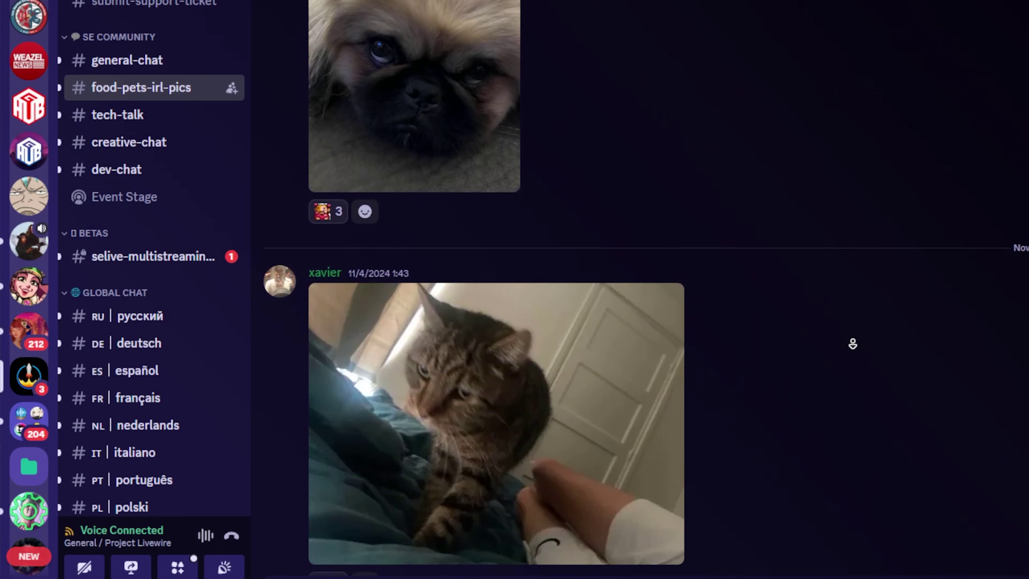
# Look through the pet and food photos shared in the food-pets-irl-pics channel
pyautogui.scroll(-10, 853, 344)
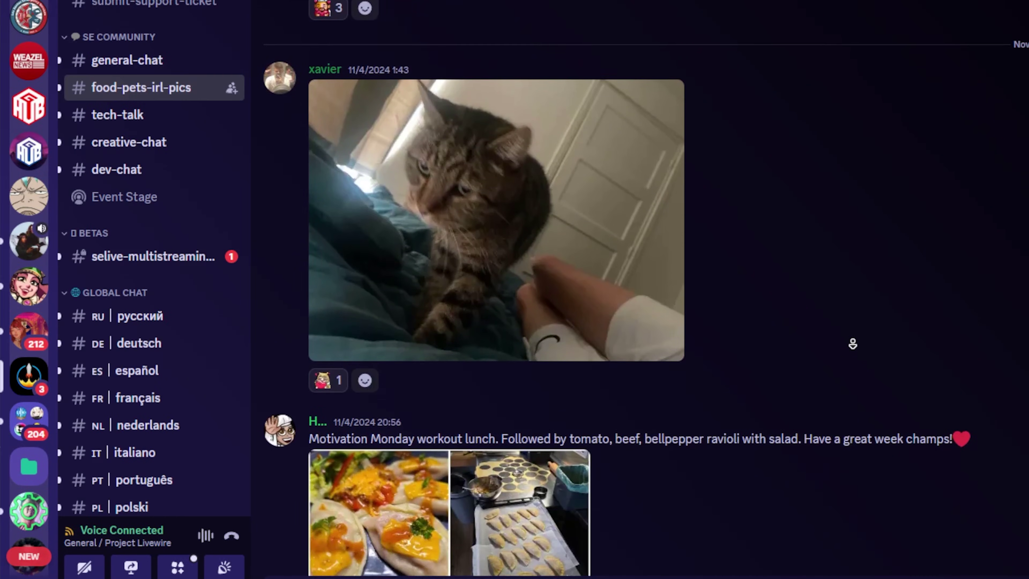
pyautogui.scroll(-7, 853, 344)
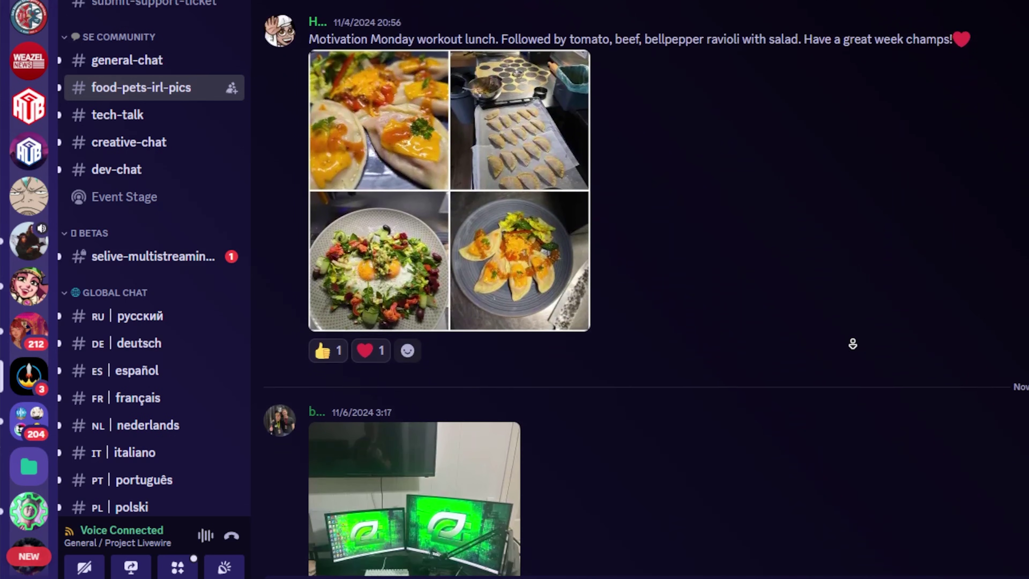
pyautogui.scroll(-10, 853, 344)
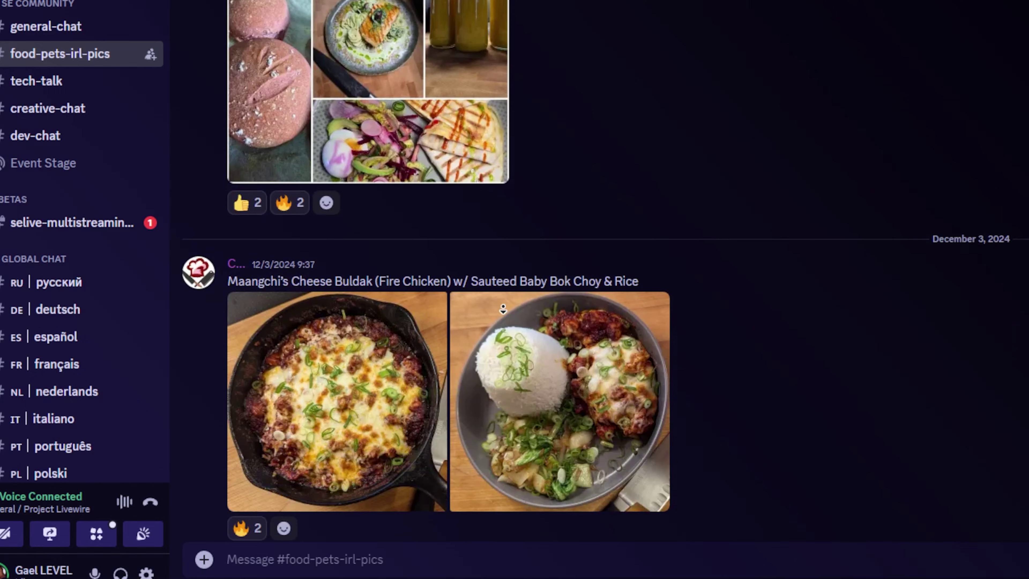
pyautogui.scroll(-9, 503, 309)
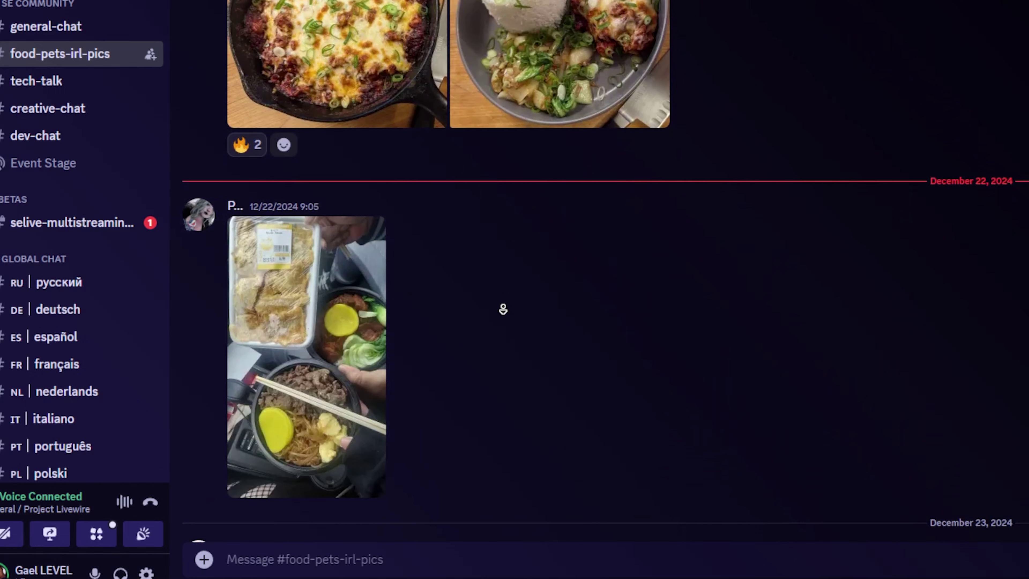